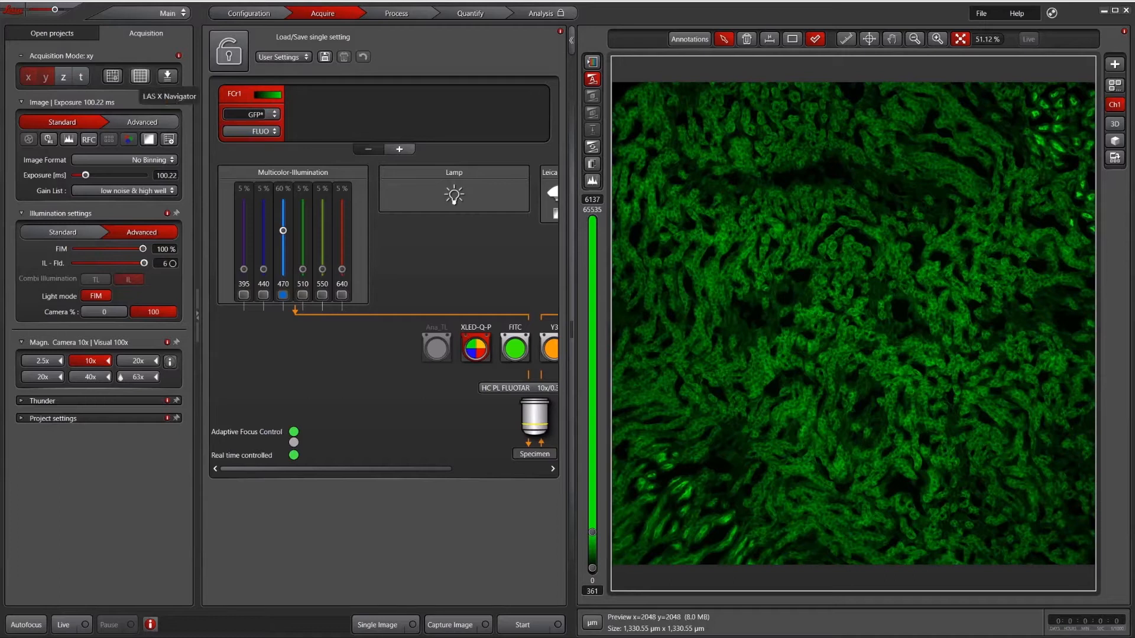
Open the Navigator and capture a second preview tile at the tissue edge, up and to the left of the existing preview
{"action": "left_click", "coordinate": [140, 76]}
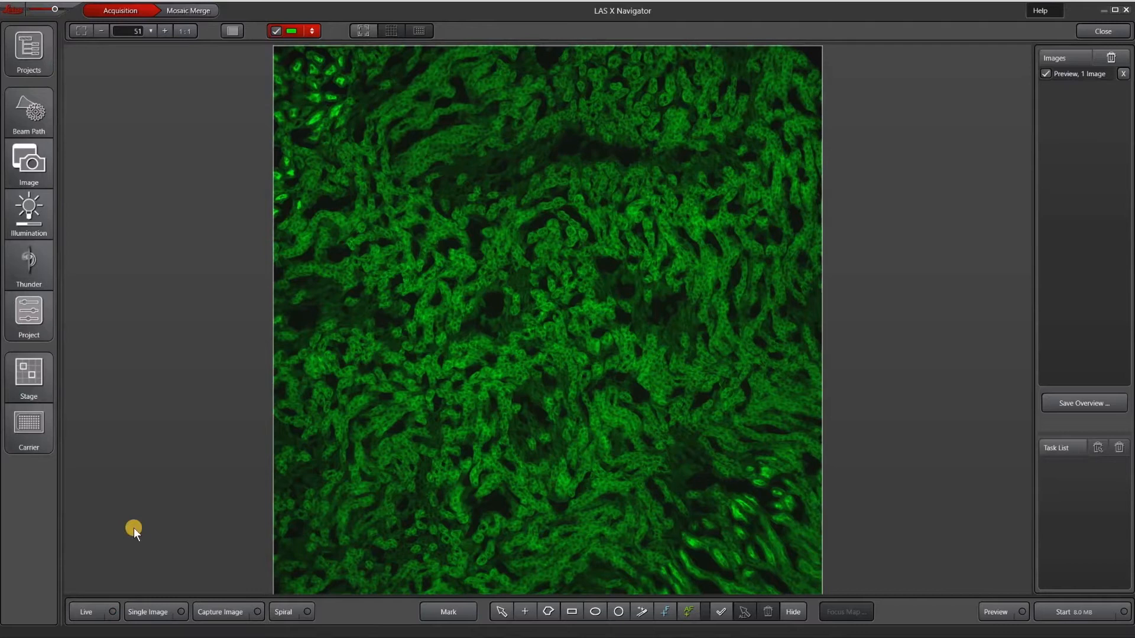
{"action": "scroll", "coordinate": [133, 527], "scroll_direction": "down", "scroll_amount": 10}
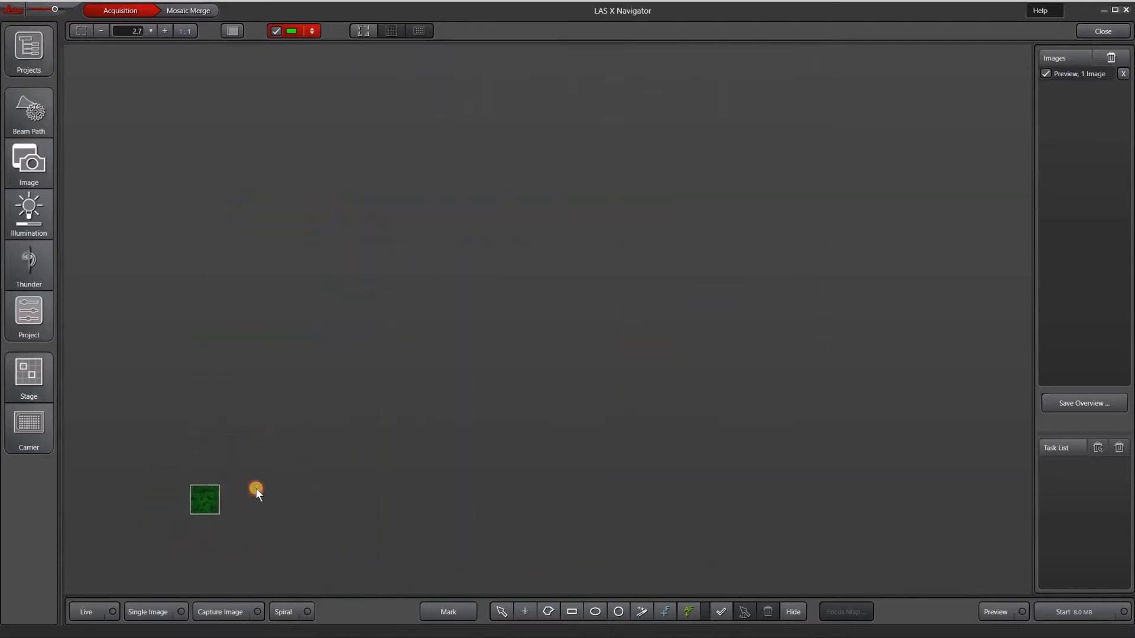
{"action": "scroll", "coordinate": [250, 491], "scroll_direction": "down", "scroll_amount": 5}
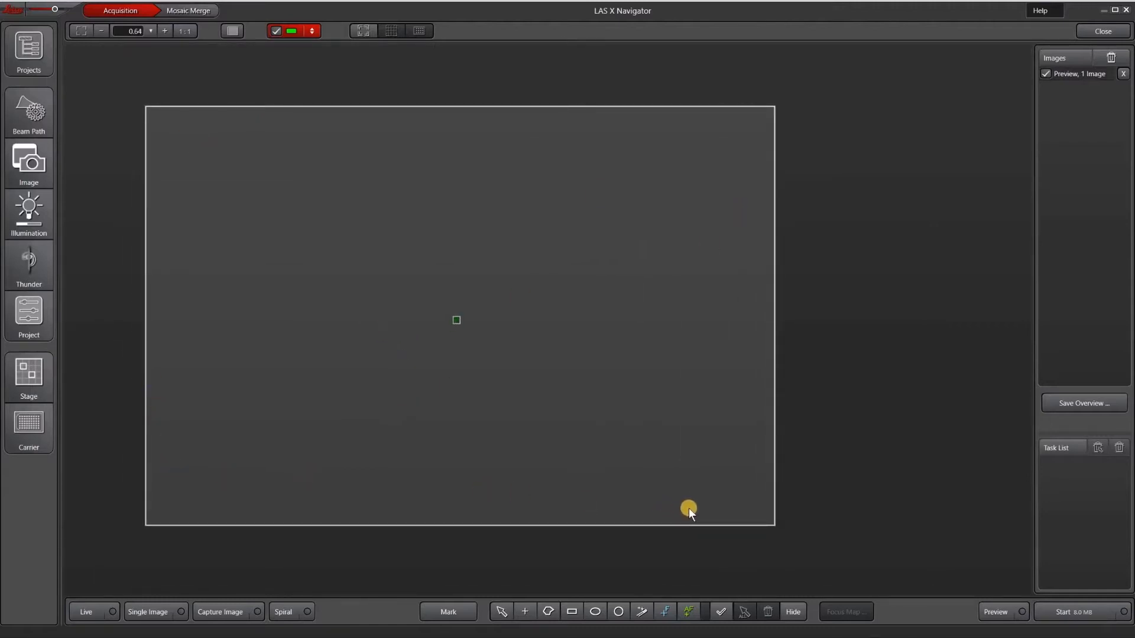
{"action": "scroll", "coordinate": [432, 312], "scroll_direction": "up", "scroll_amount": 8}
{"action": "double_click", "coordinate": [423, 315]}
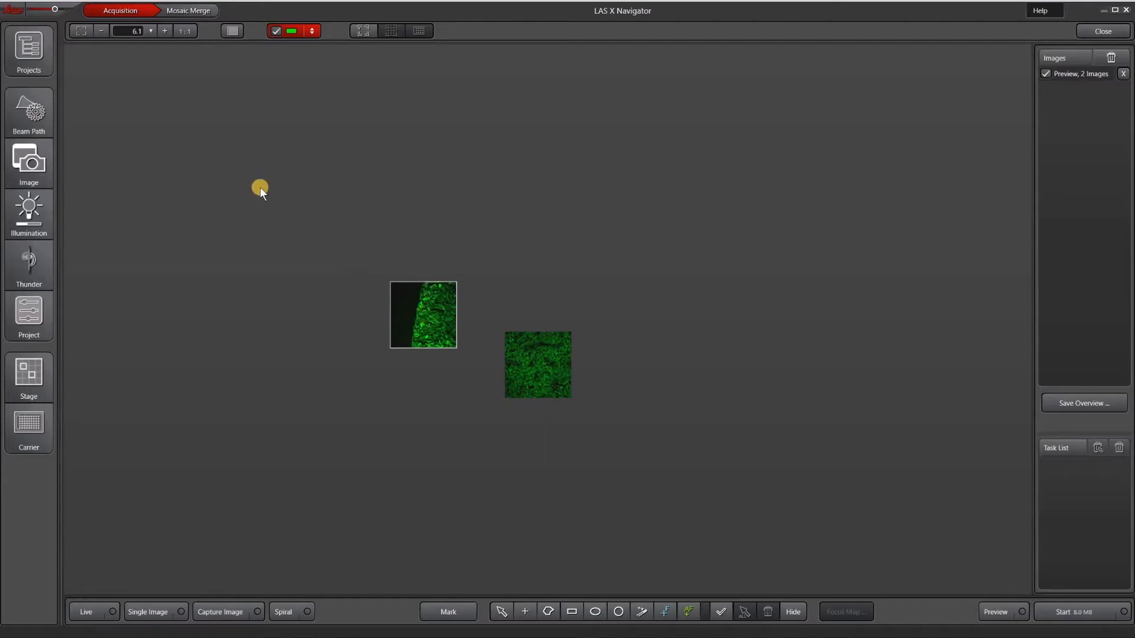
Check the beam path and set the upper limit of the green channel's live display range to 8664
{"action": "left_click", "coordinate": [28, 123]}
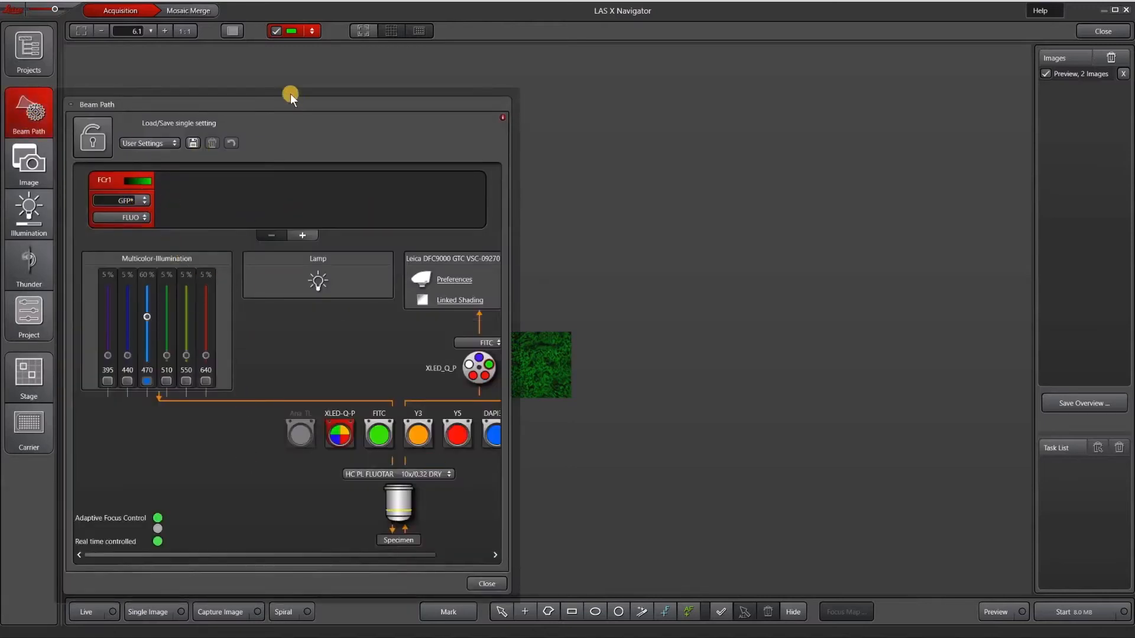
{"action": "left_click", "coordinate": [279, 62]}
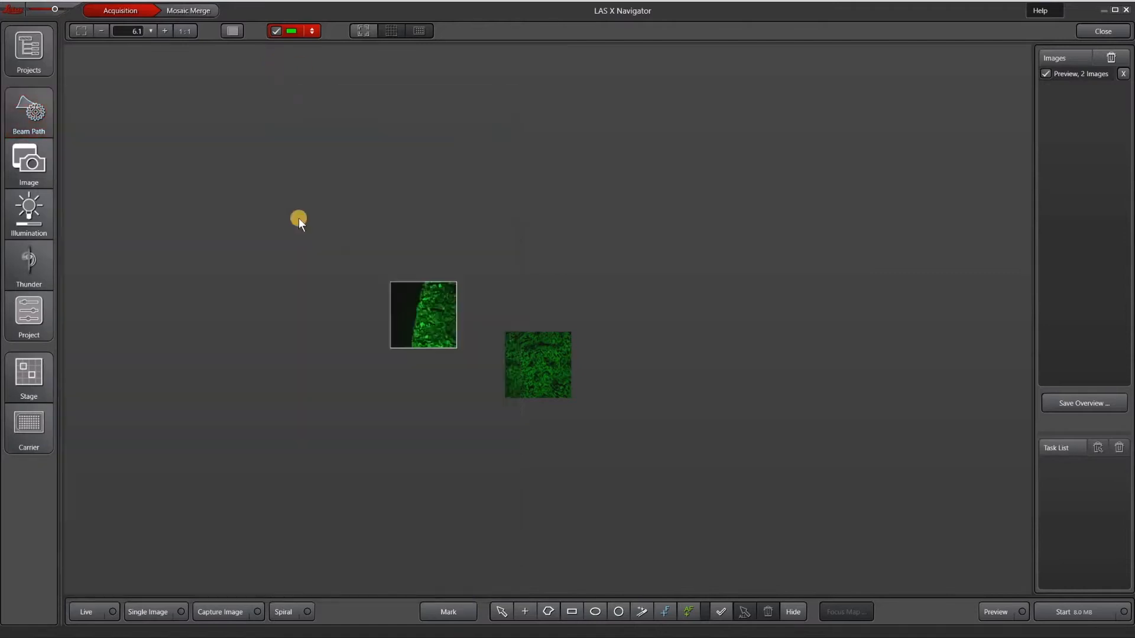
{"action": "left_click", "coordinate": [310, 29]}
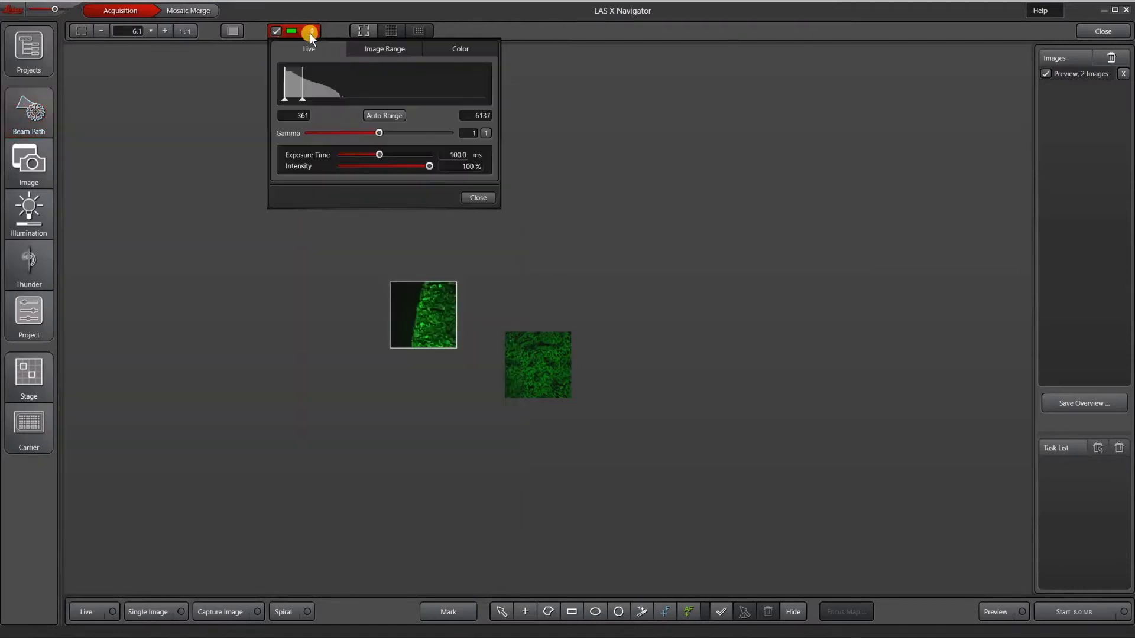
{"action": "left_click_drag", "start_coordinate": [301, 99], "coordinate": [311, 99]}
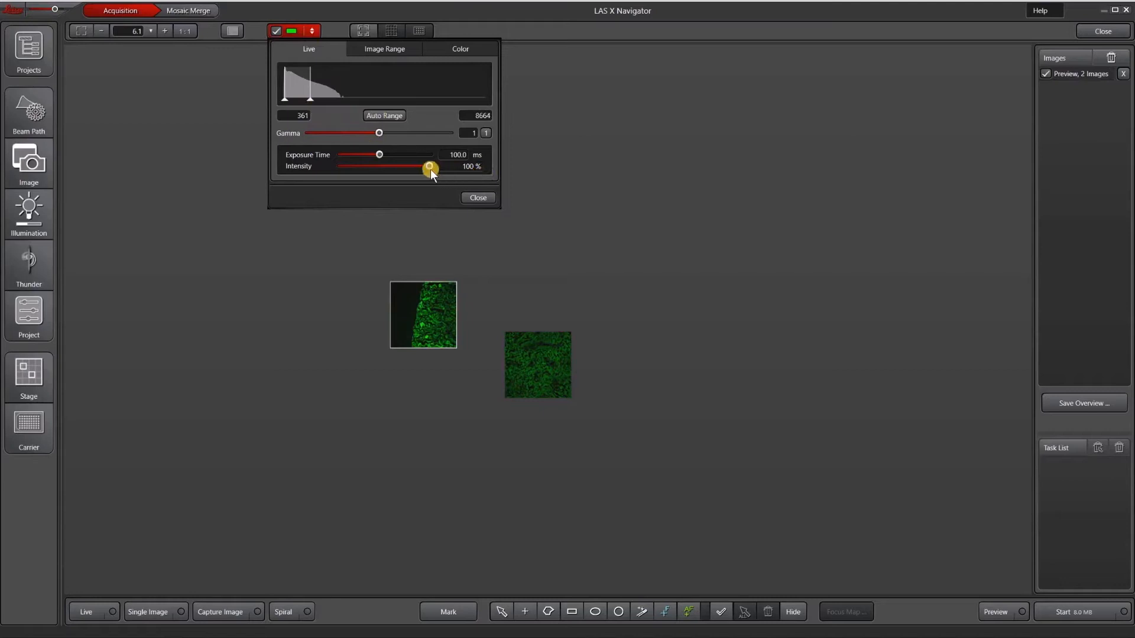
Review the green channel's exposure and intensity, the illumination settings and the beam path, closing each of them
{"action": "left_click", "coordinate": [467, 164]}
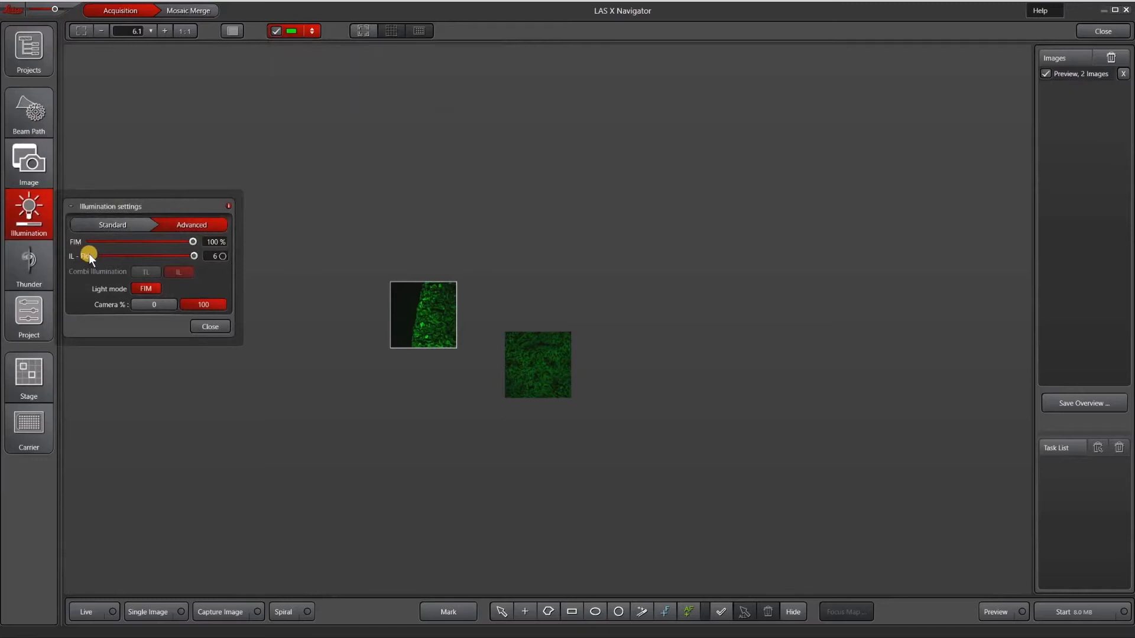
{"action": "left_click", "coordinate": [33, 116]}
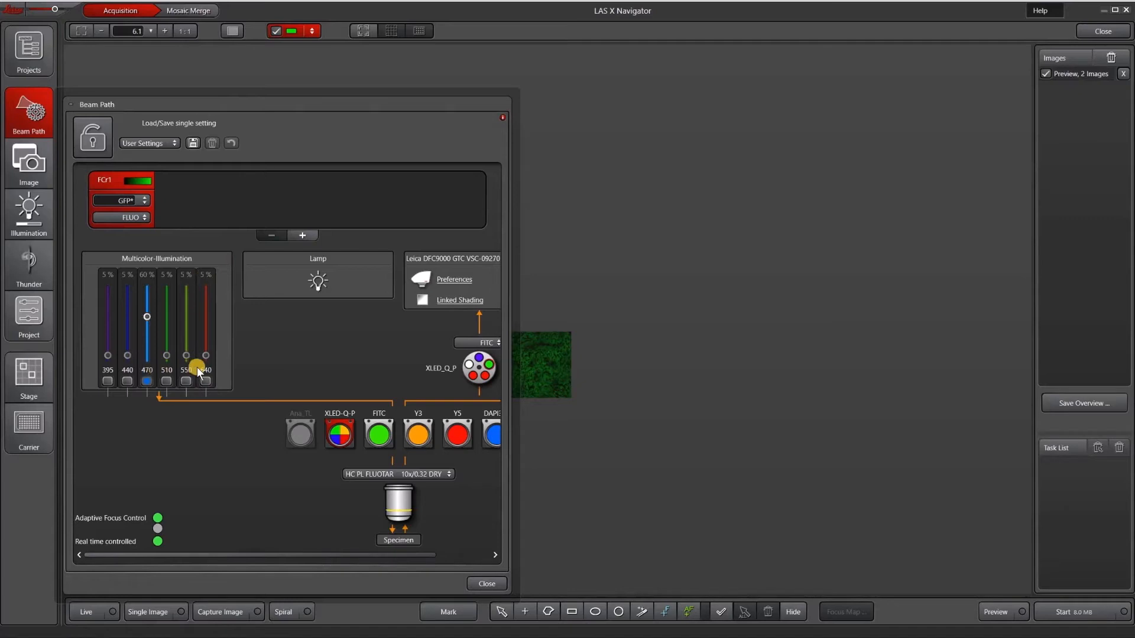
{"action": "left_click", "coordinate": [495, 582]}
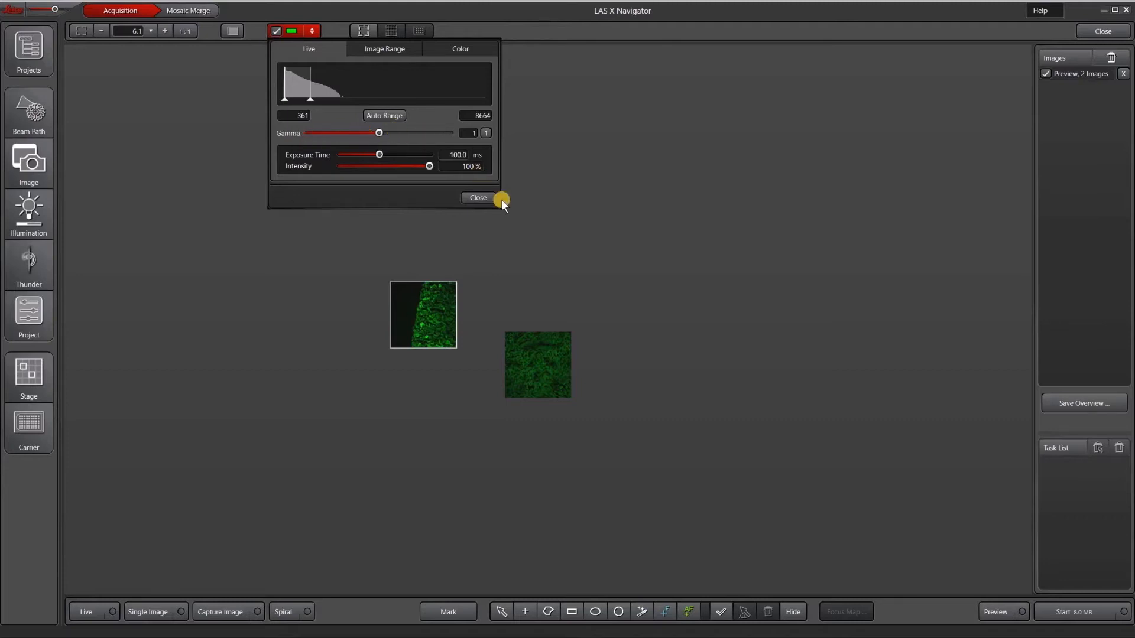
{"action": "left_click", "coordinate": [484, 197]}
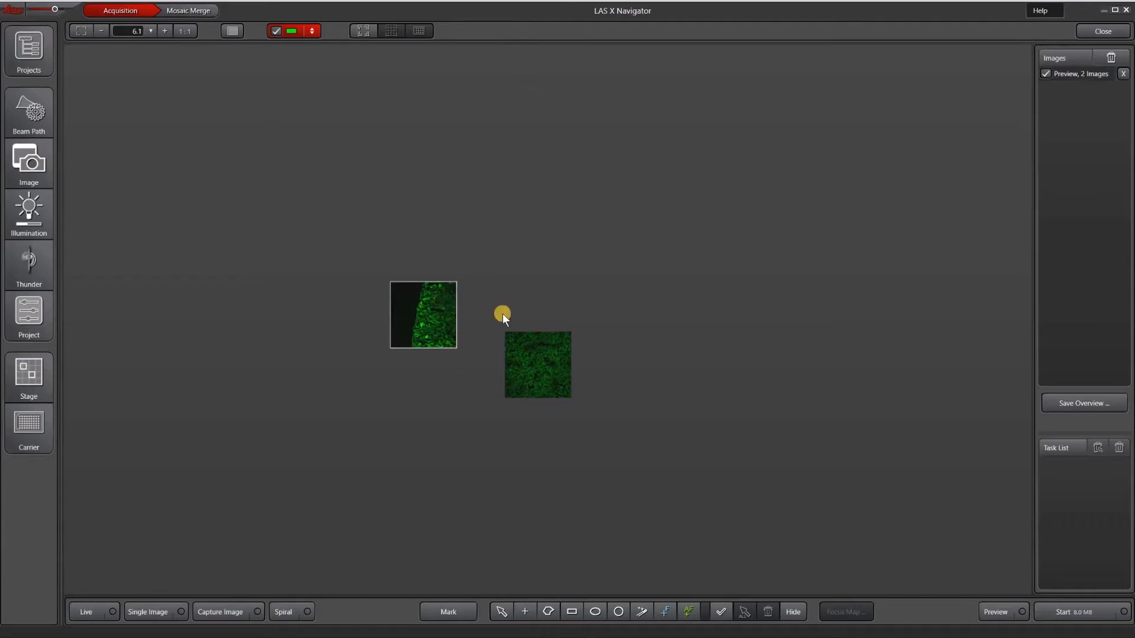
Capture a preview tile beside the central one and run a spiral overview scan, stopping it once the whole tissue section is covered
{"action": "double_click", "coordinate": [590, 353]}
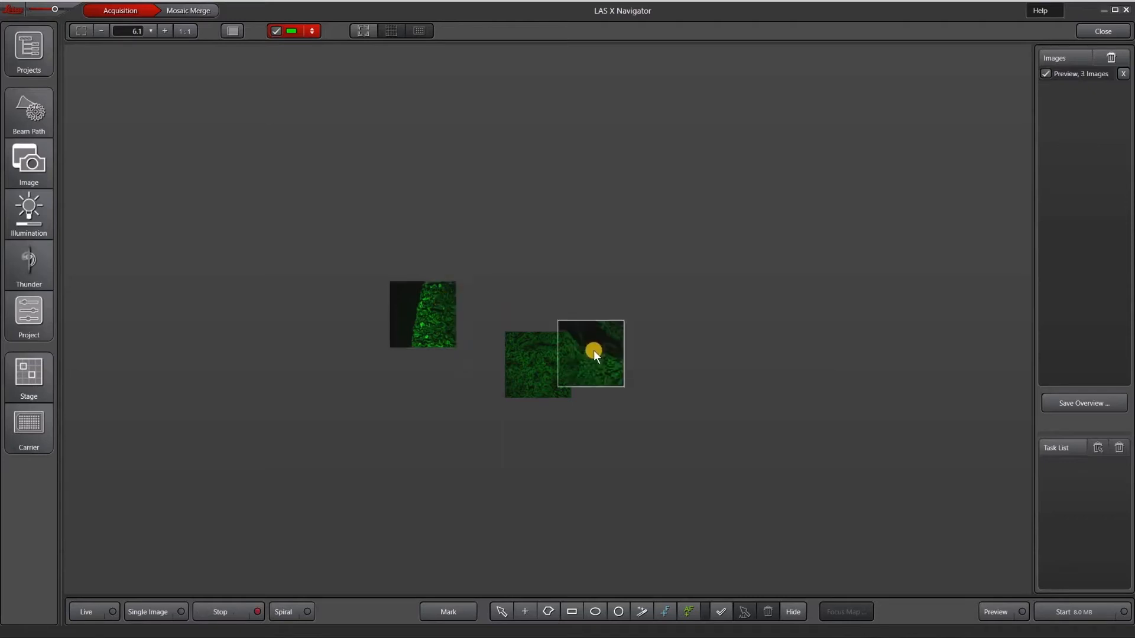
{"action": "left_click", "coordinate": [292, 612]}
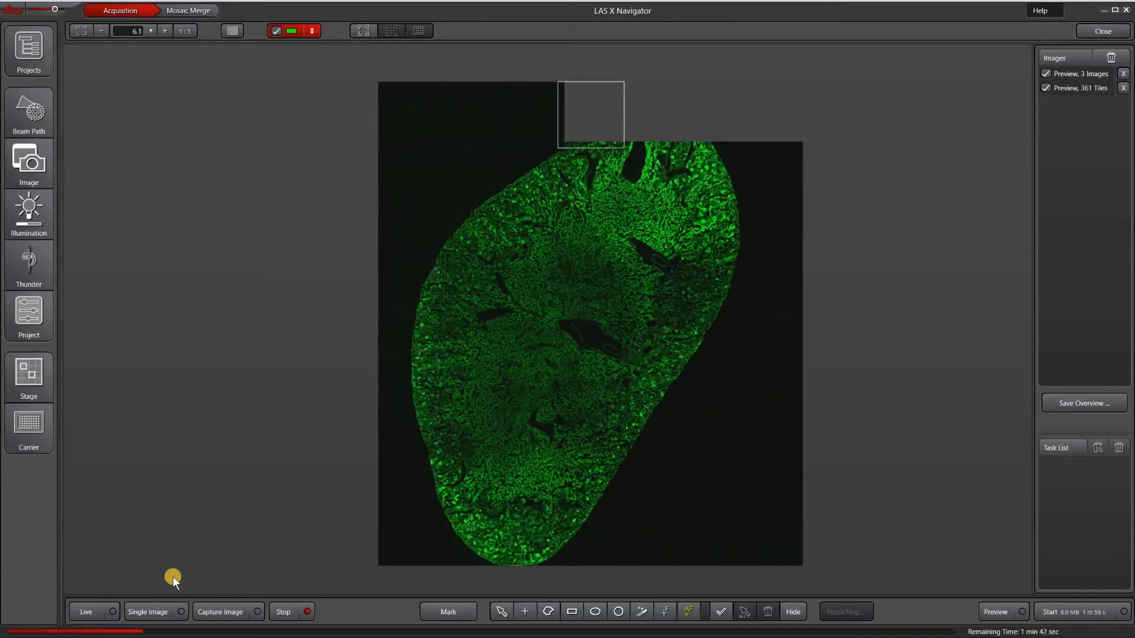
{"action": "left_click", "coordinate": [283, 611]}
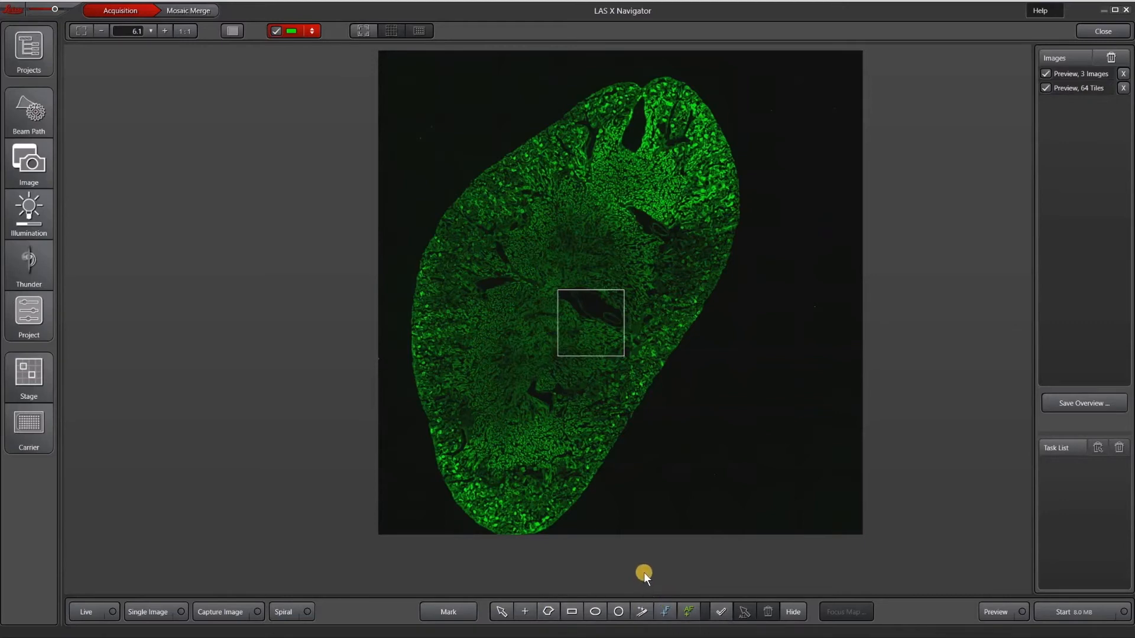
Draw a rectangular scan region across the tissue's upper right edge and outline the whole tissue section automatically as a second region
{"action": "left_click", "coordinate": [571, 612]}
{"action": "mouse_move", "coordinate": [648, 165]}
{"action": "left_mouse_down"}
{"action": "mouse_move", "coordinate": [701, 183]}
{"action": "mouse_move", "coordinate": [747, 222]}
{"action": "left_mouse_up"}
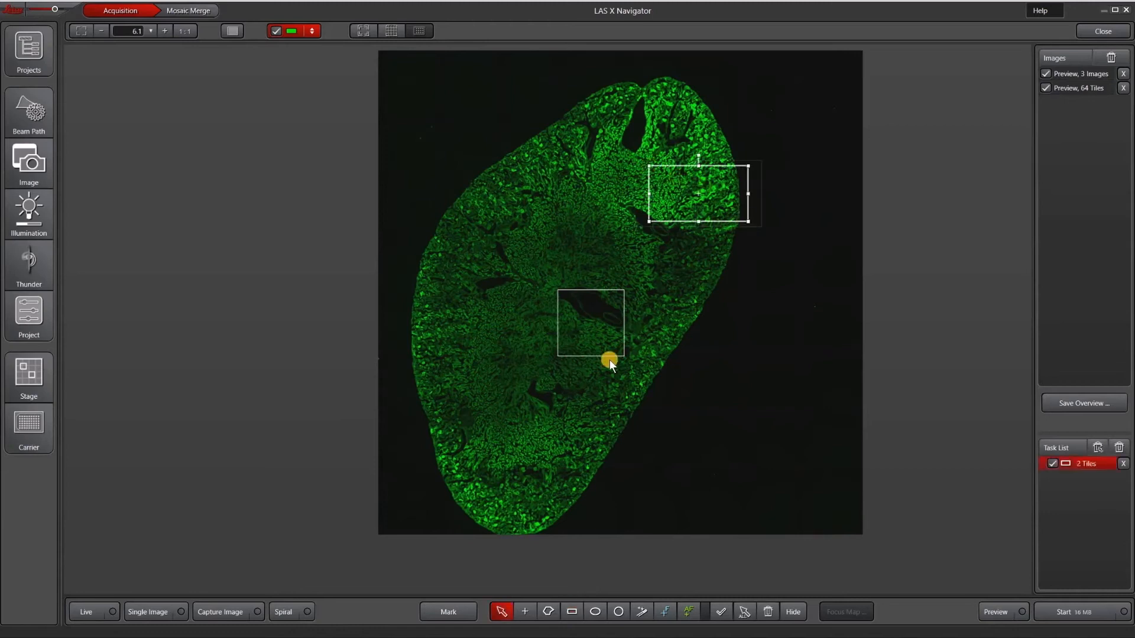
{"action": "left_click", "coordinate": [643, 613]}
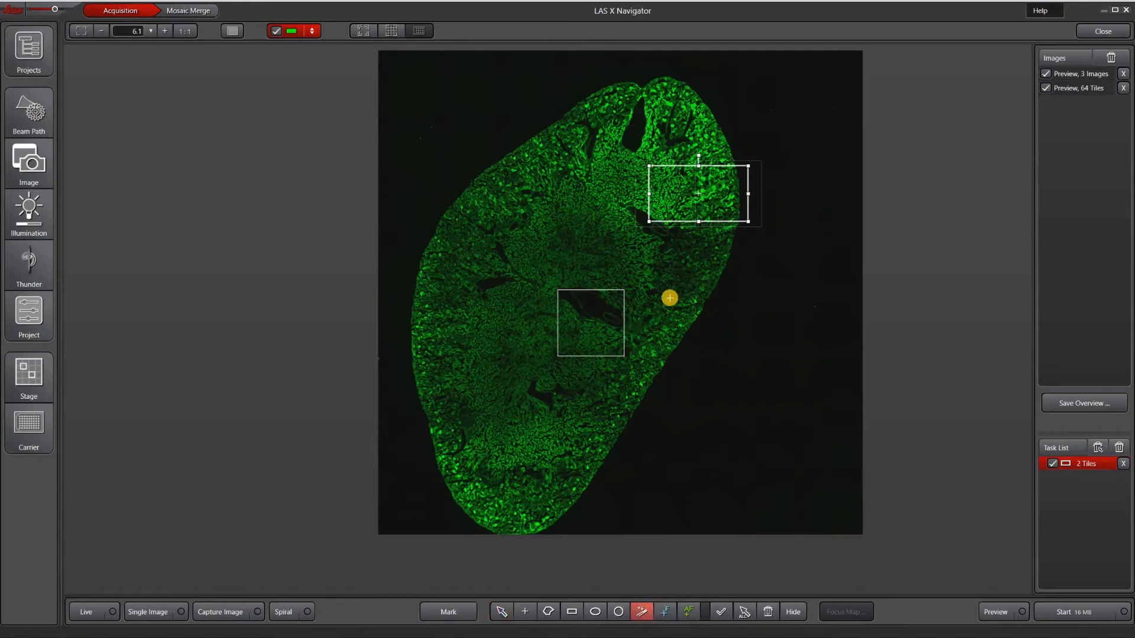
{"action": "scroll", "coordinate": [678, 317], "scroll_direction": "up", "scroll_amount": 2}
{"action": "scroll", "coordinate": [678, 318], "scroll_direction": "up", "scroll_amount": 5}
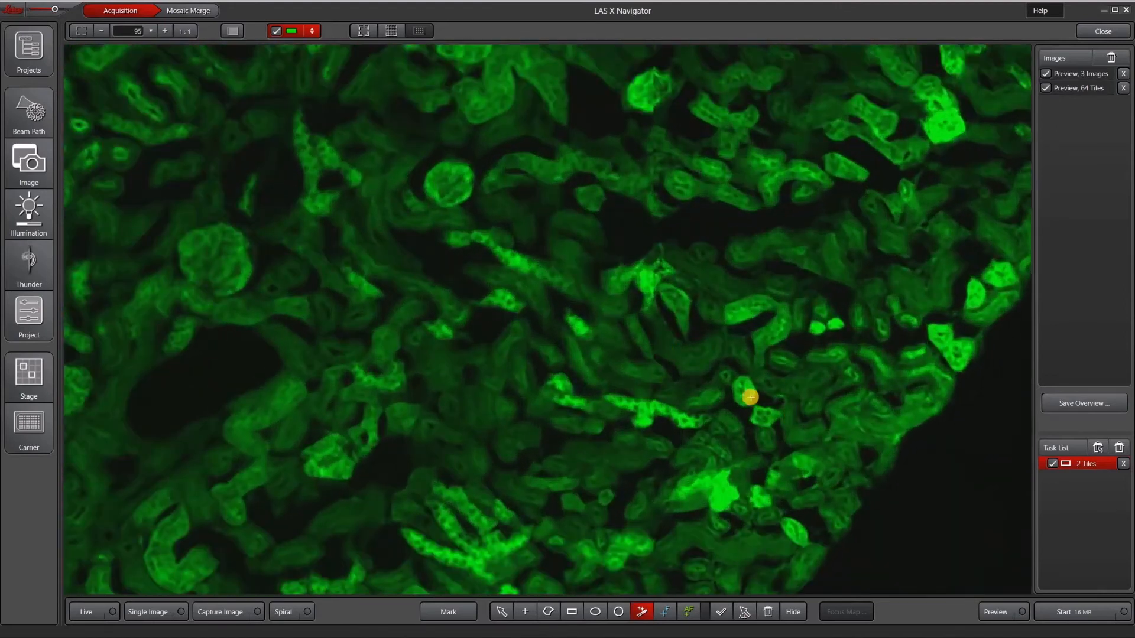
{"action": "left_click", "coordinate": [803, 378]}
{"action": "scroll", "coordinate": [803, 379], "scroll_direction": "down", "scroll_amount": 3}
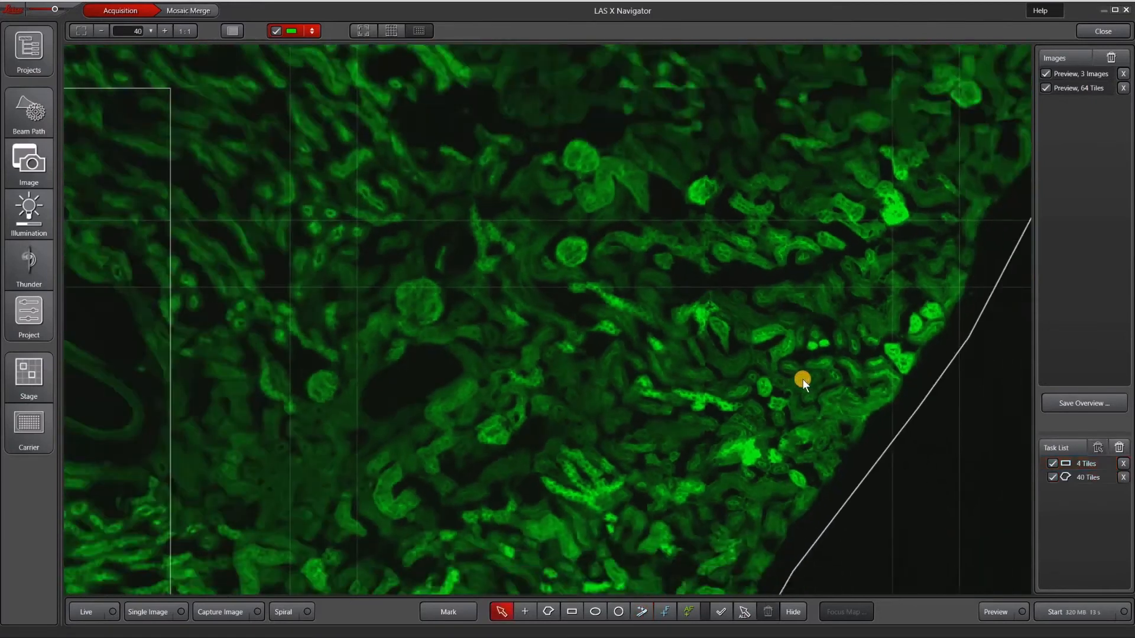
{"action": "scroll", "coordinate": [802, 378], "scroll_direction": "down", "scroll_amount": 6}
{"action": "left_click_drag", "start_coordinate": [809, 387], "coordinate": [749, 362]}
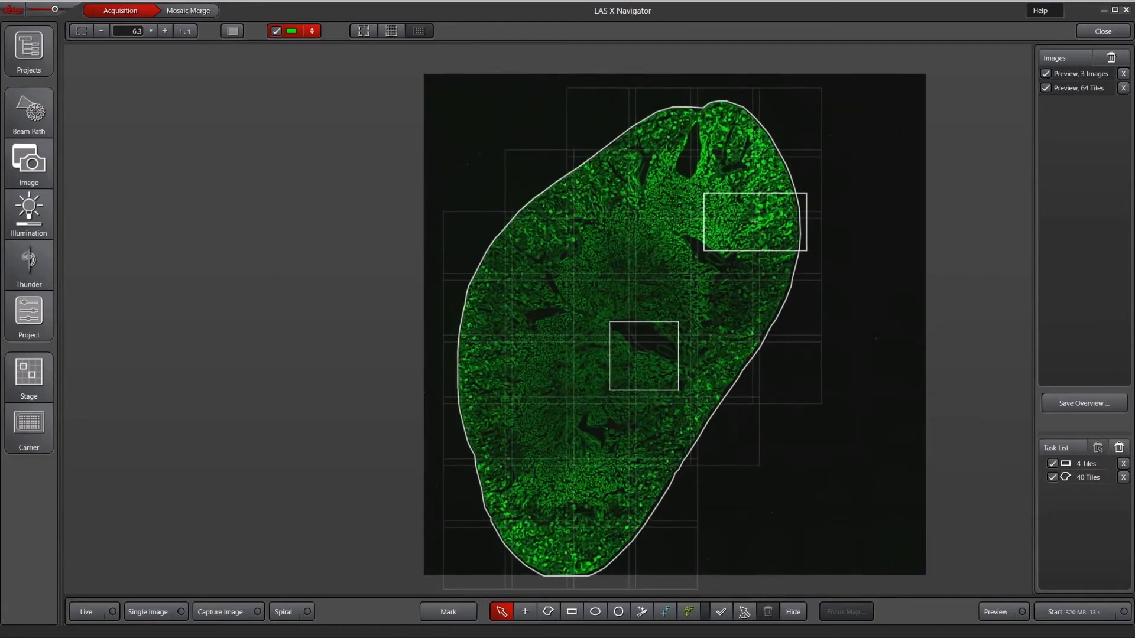
Enlarge the rectangular scan region slightly and rotate it so that it tilts upward toward the tissue's right edge
{"action": "left_click", "coordinate": [1087, 463]}
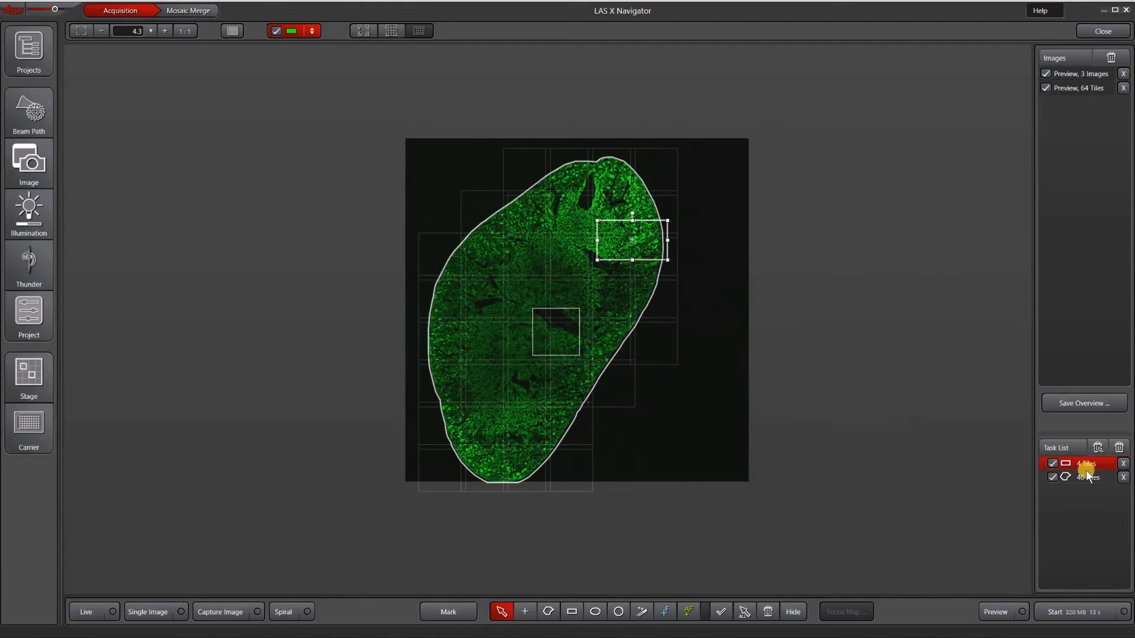
{"action": "left_click_drag", "start_coordinate": [595, 256], "coordinate": [585, 258]}
{"action": "left_click_drag", "start_coordinate": [627, 210], "coordinate": [616, 218]}
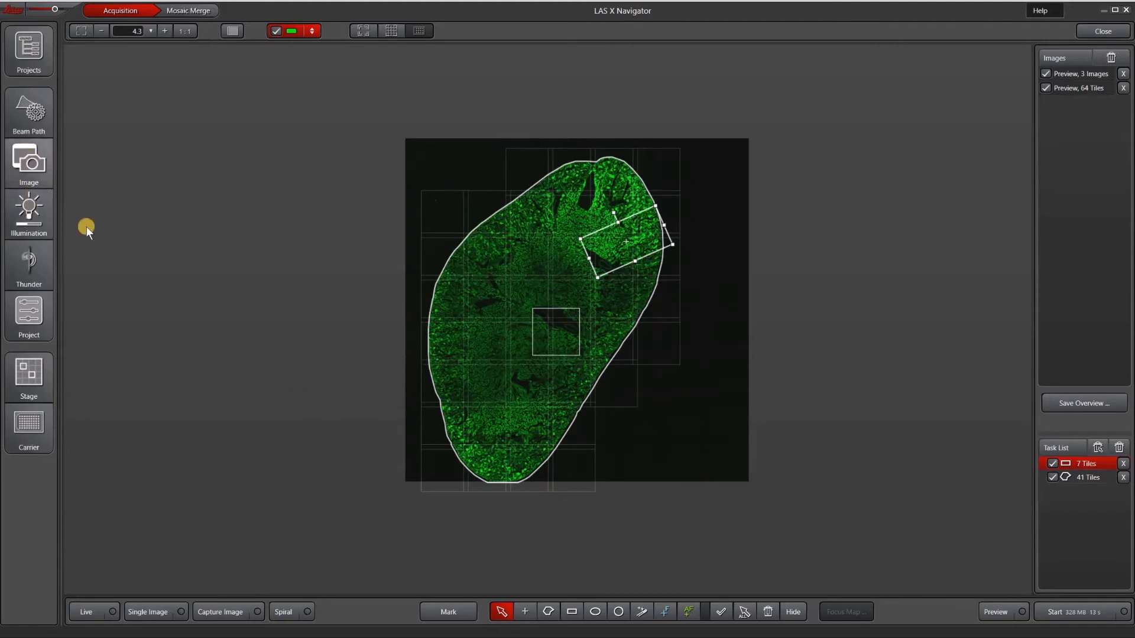
Switch to the first 20x objective and exclude the whole-tissue outline region from the acquisition
{"action": "left_click", "coordinate": [30, 163]}
{"action": "left_click", "coordinate": [201, 359]}
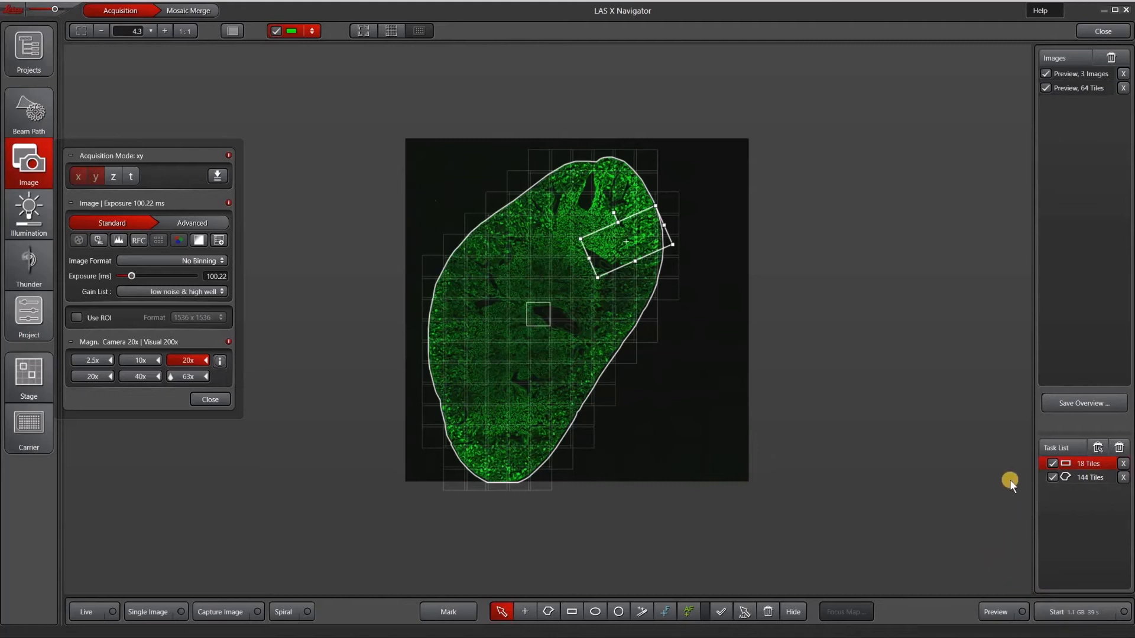
{"action": "left_click", "coordinate": [1054, 477]}
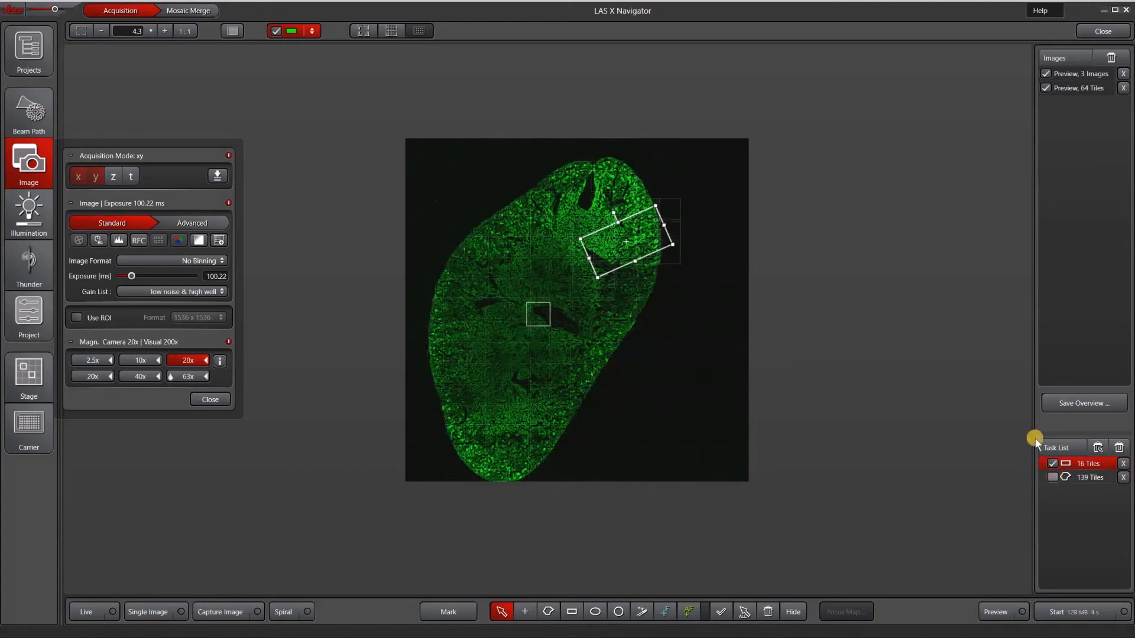
Capture a 20x preview inside the tilted rectangular region and auto-range the green channel's live display
{"action": "left_click", "coordinate": [604, 239]}
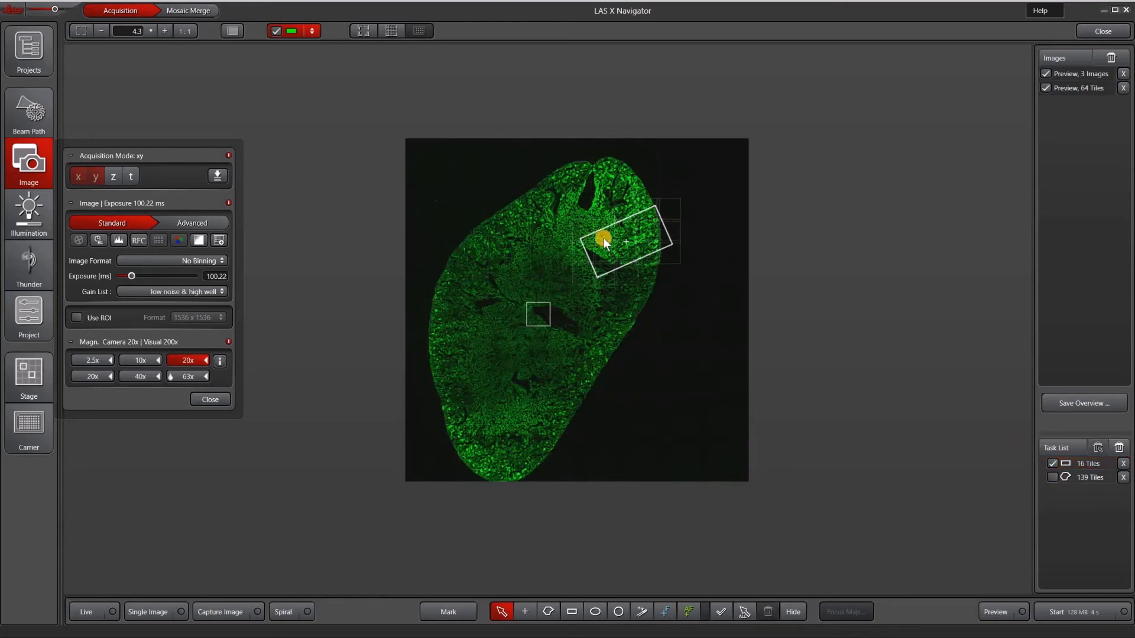
{"action": "left_click", "coordinate": [364, 31]}
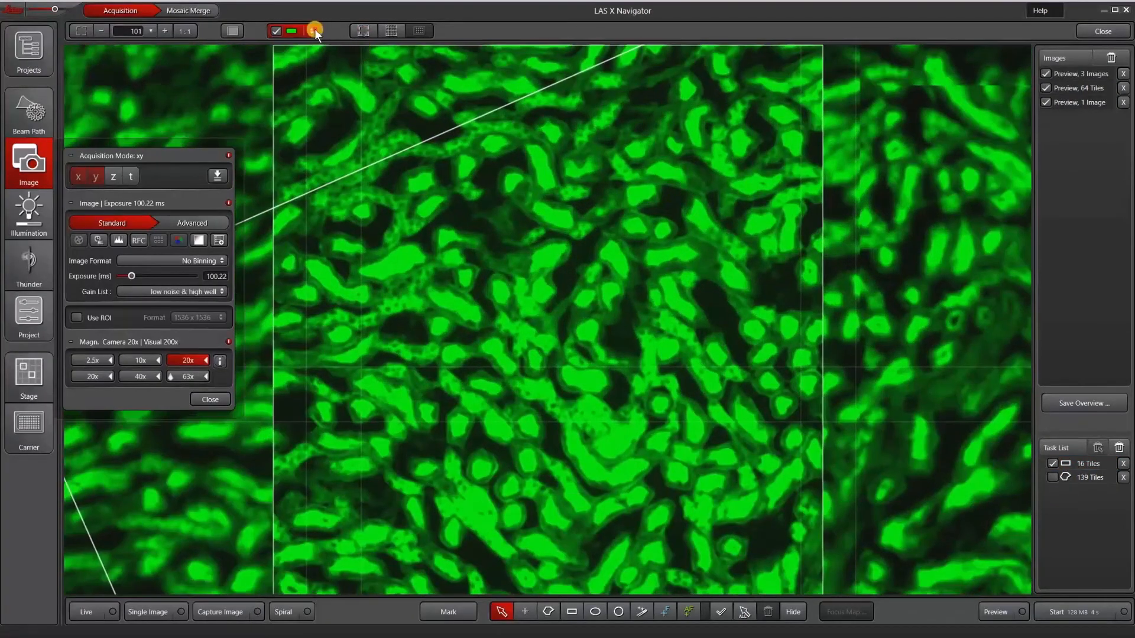
{"action": "left_click", "coordinate": [313, 30]}
{"action": "left_click", "coordinate": [389, 115]}
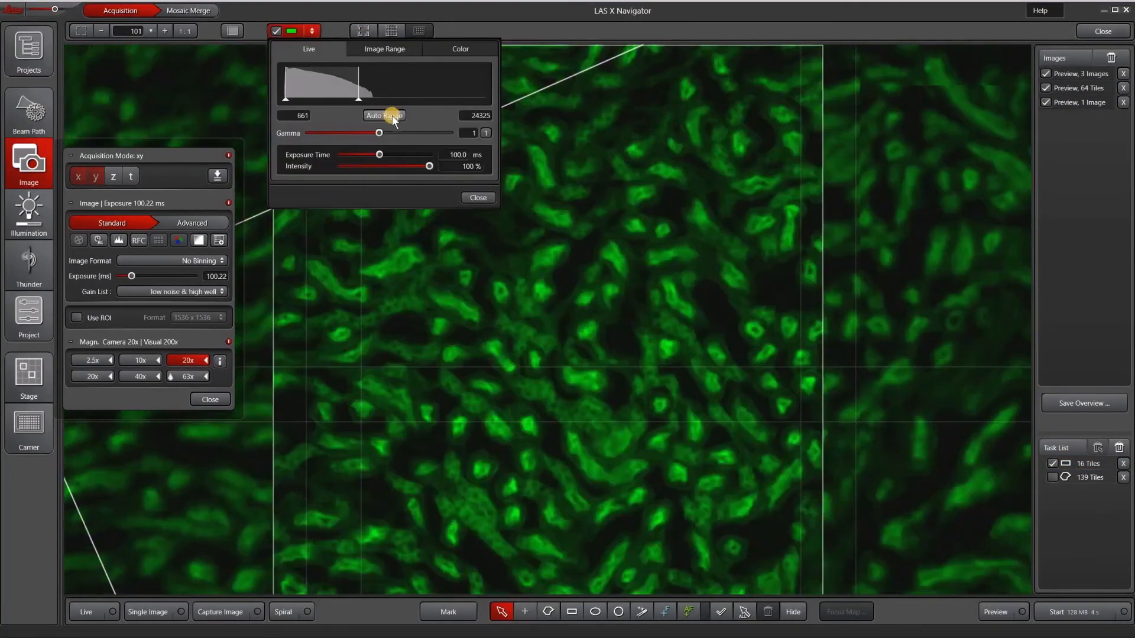
Check the 20x image in live view and start the tile scan of the rectangular region
{"action": "left_click", "coordinate": [96, 611]}
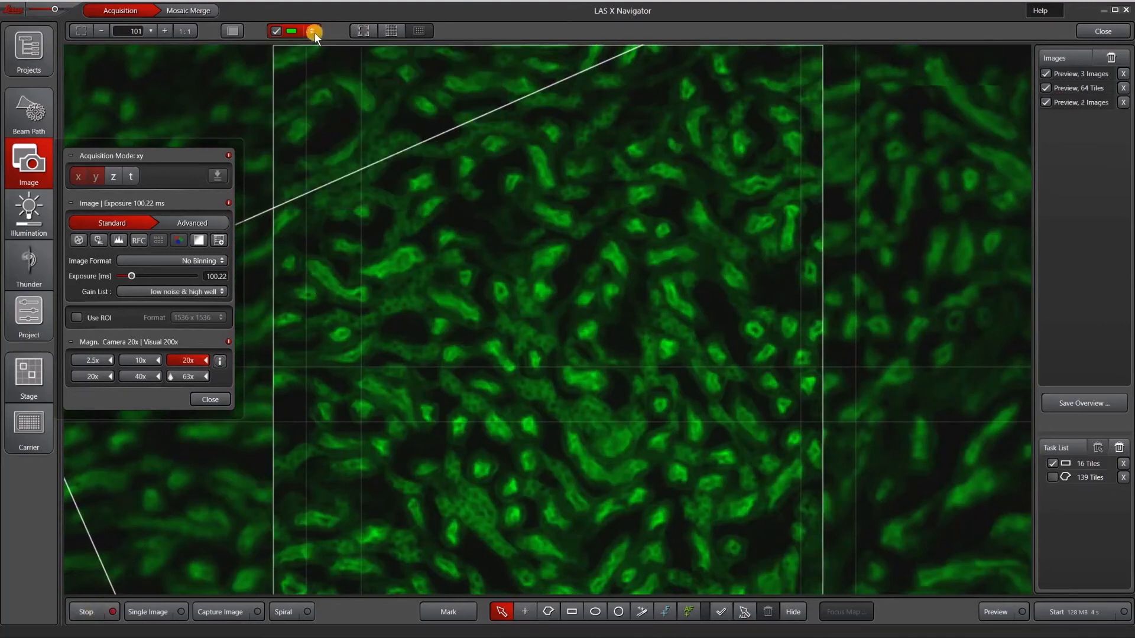
{"action": "left_click", "coordinate": [314, 33]}
{"action": "left_click", "coordinate": [87, 608]}
{"action": "left_click", "coordinate": [218, 399]}
{"action": "left_click", "coordinate": [1125, 610]}
{"action": "left_click", "coordinate": [389, 30]}
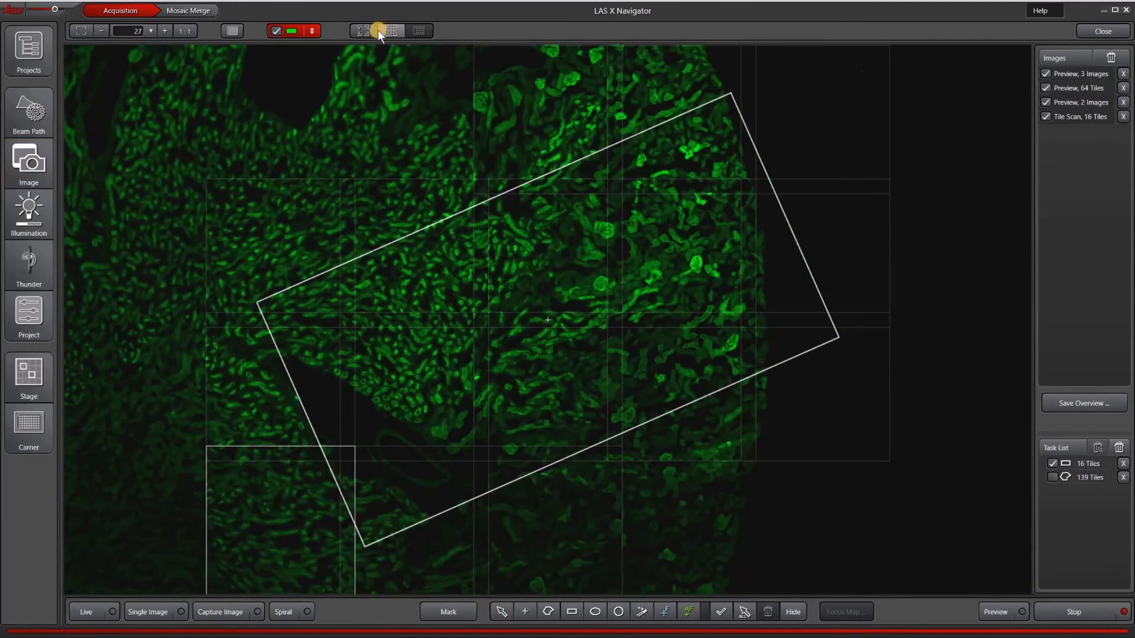
Review the stage's merge settings and compare the tile seams of TileScan 1 with TileScan 1_Merged in Mosaic Merge
{"action": "left_click", "coordinate": [24, 381]}
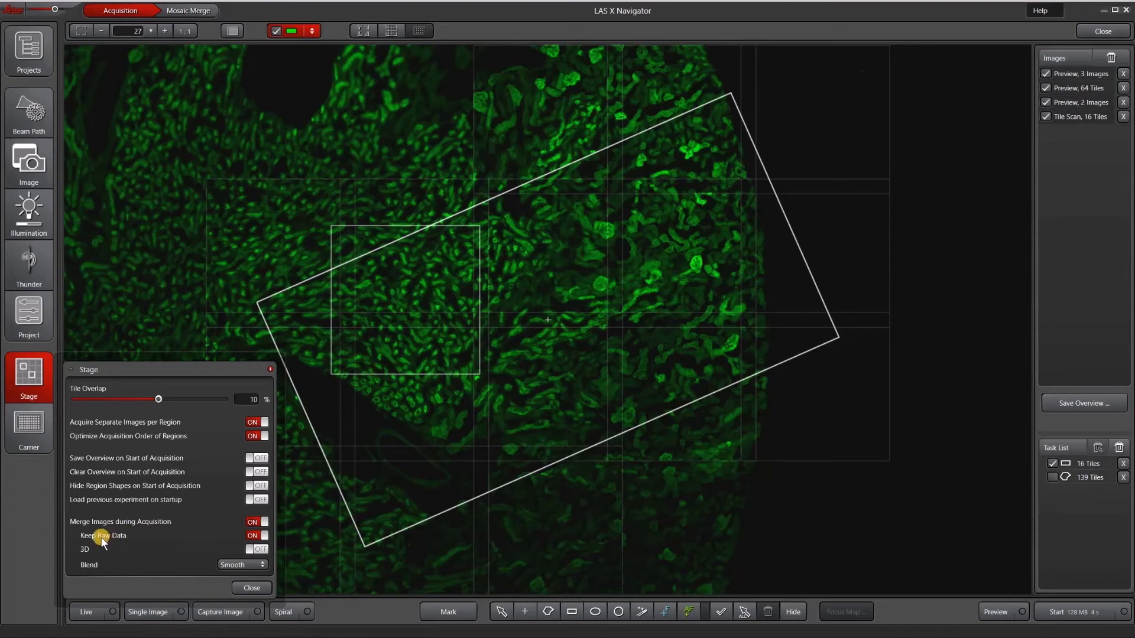
{"action": "left_click", "coordinate": [189, 11]}
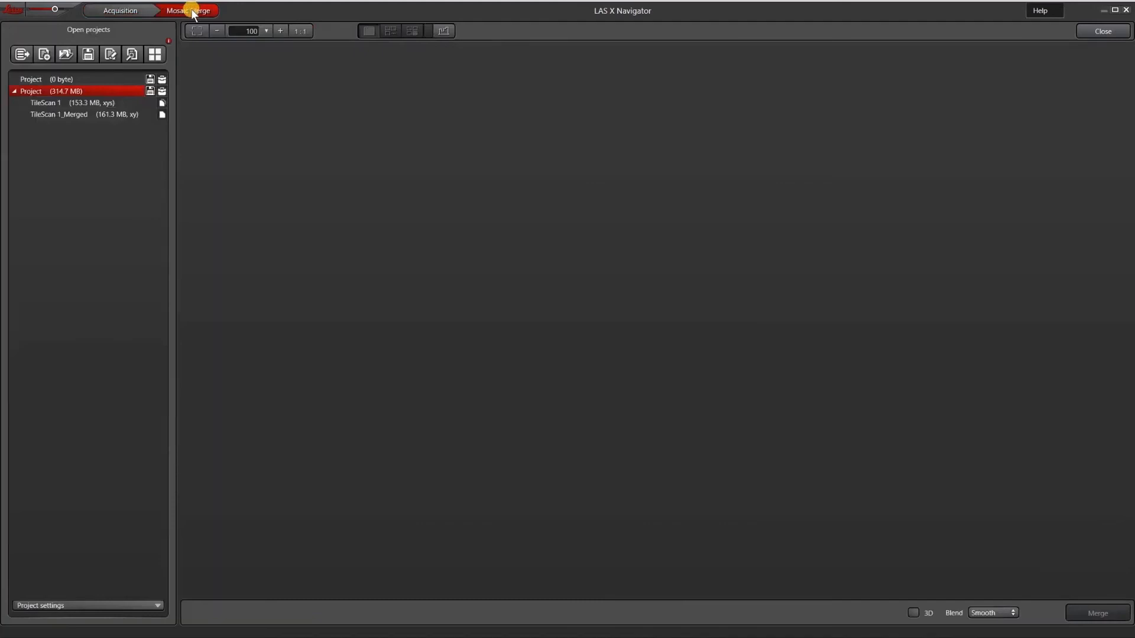
{"action": "double_click", "coordinate": [49, 102]}
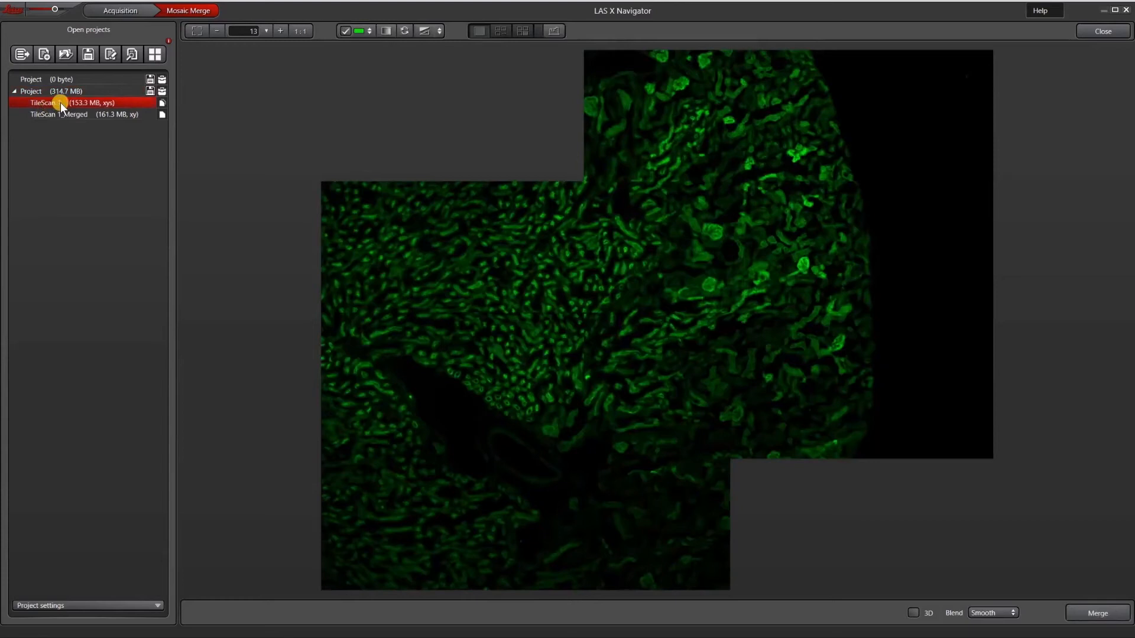
{"action": "double_click", "coordinate": [71, 114]}
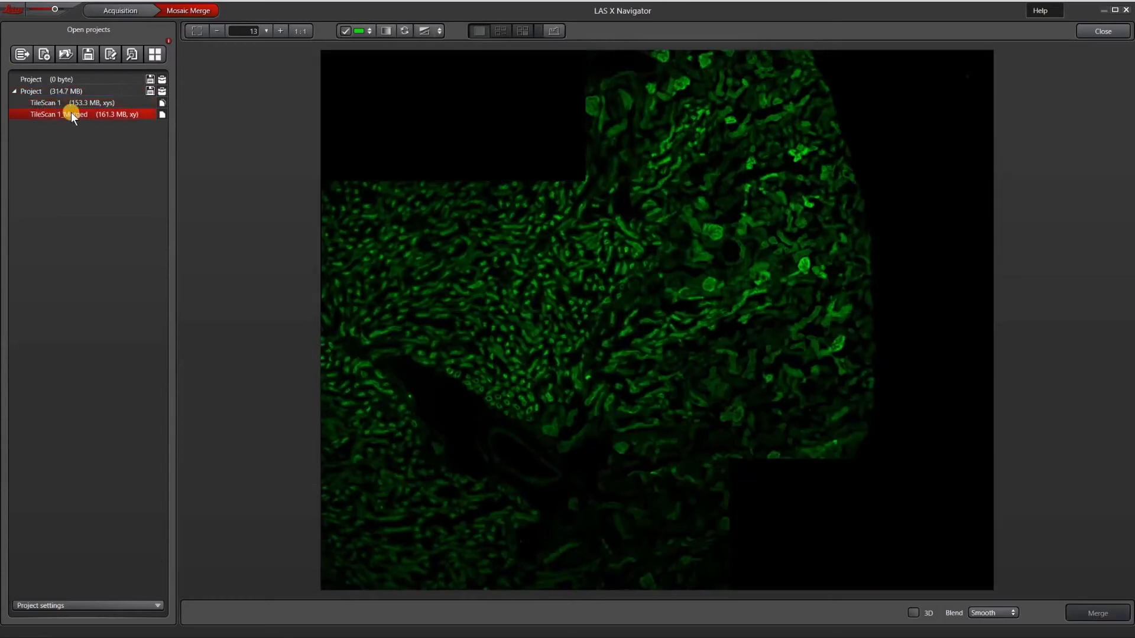
{"action": "double_click", "coordinate": [71, 101]}
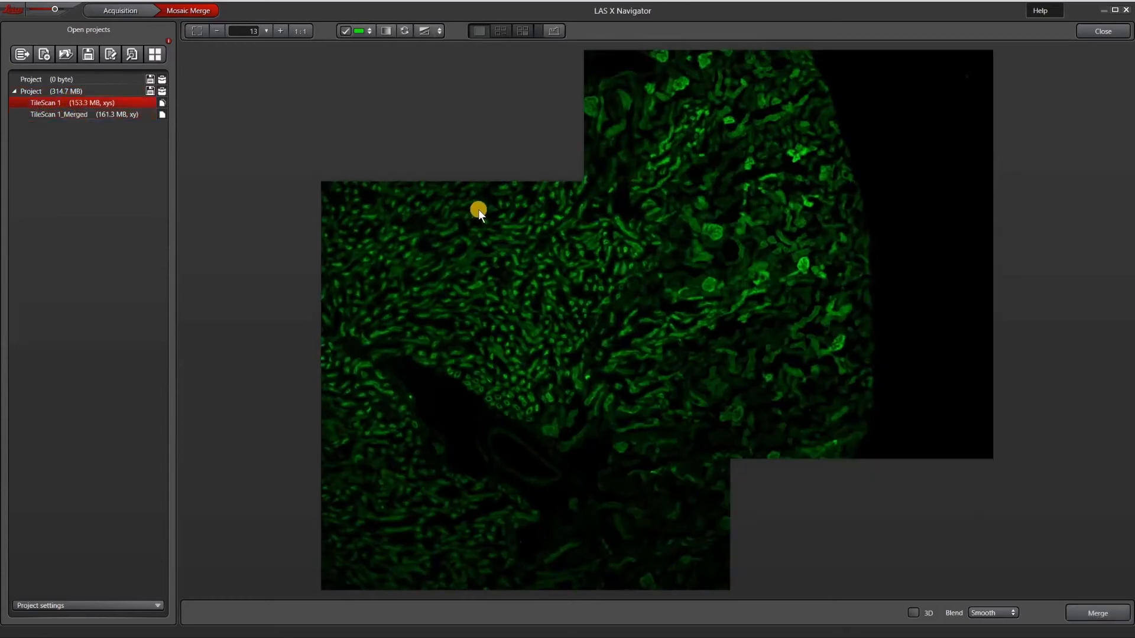
{"action": "scroll", "coordinate": [547, 310], "scroll_direction": "up", "scroll_amount": 5}
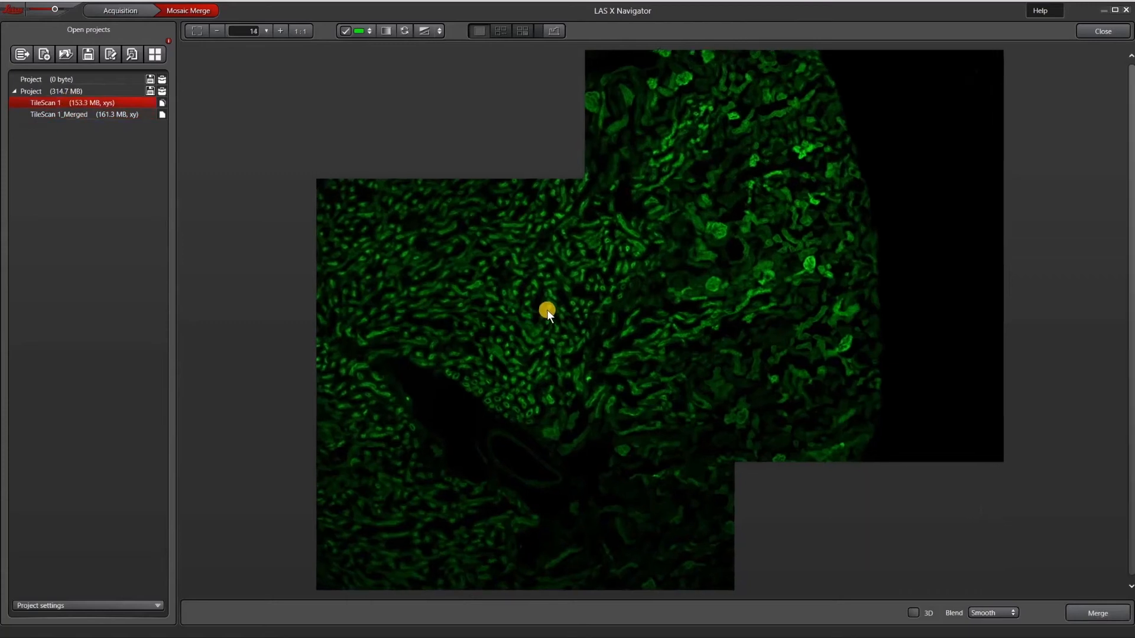
{"action": "scroll", "coordinate": [547, 311], "scroll_direction": "up", "scroll_amount": 1}
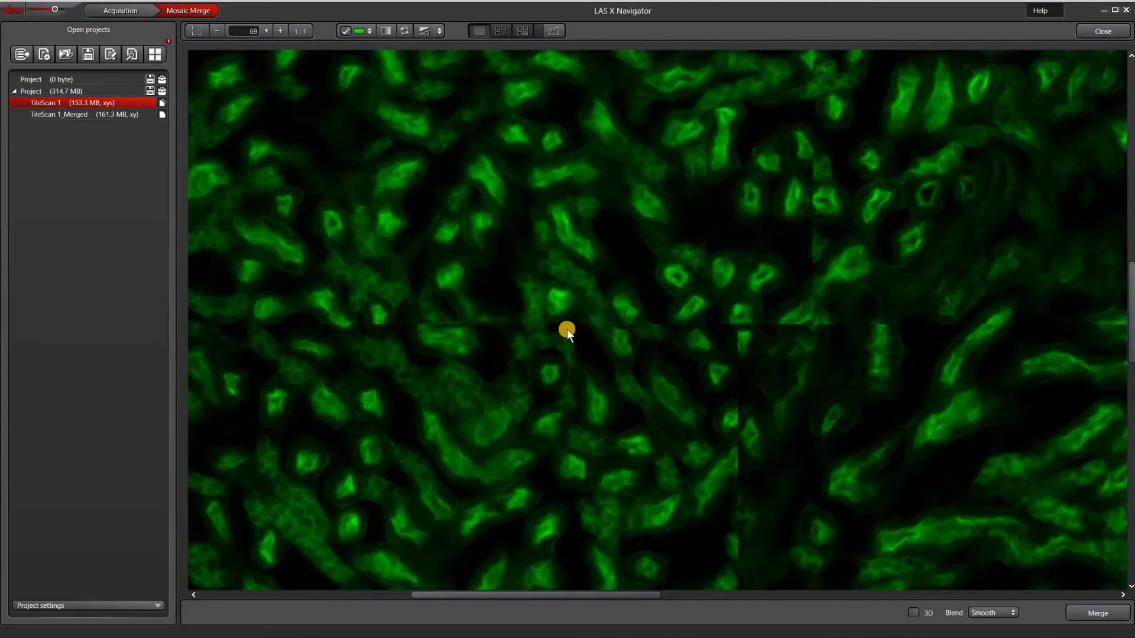
{"action": "double_click", "coordinate": [42, 113]}
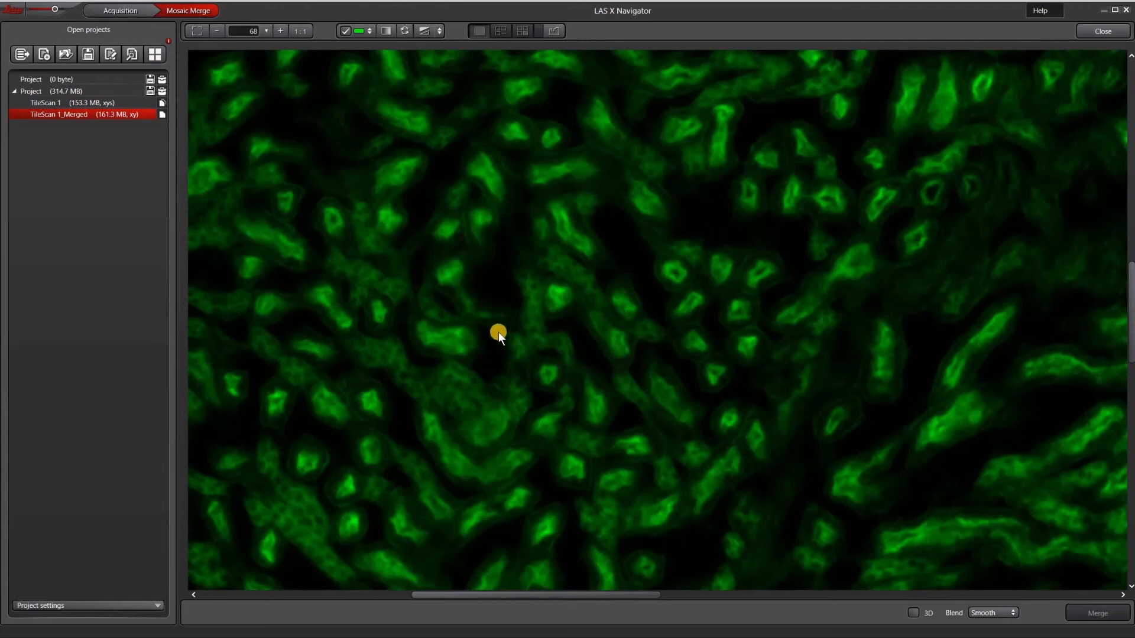
{"action": "left_click", "coordinate": [86, 101]}
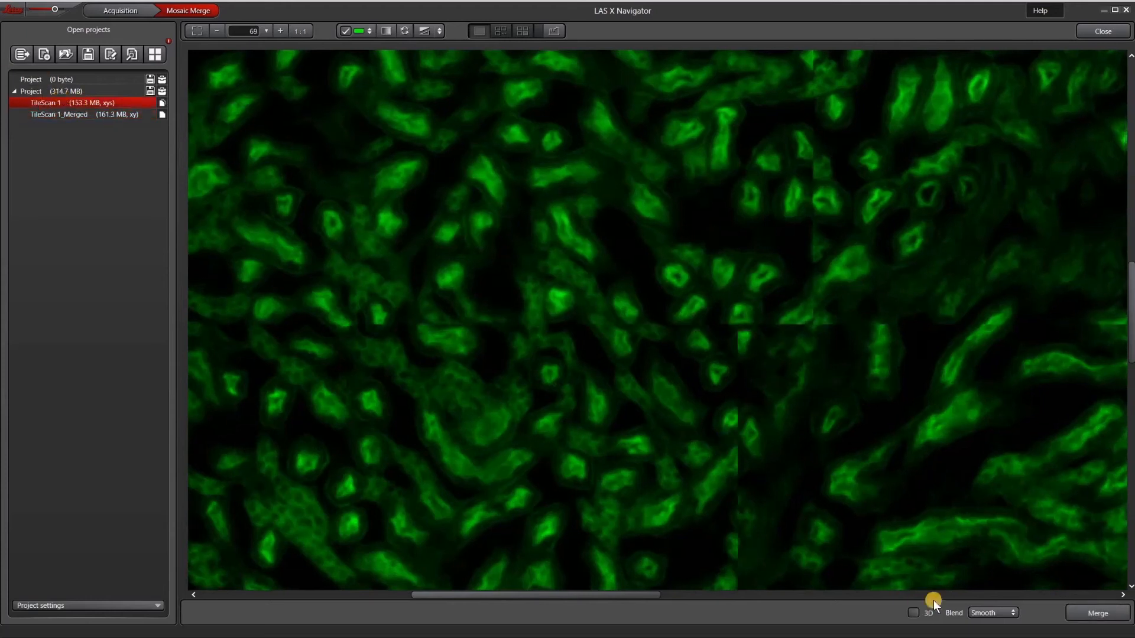
View the blend options for merging TileScan 1 and reopen the stage settings in the acquisition view
{"action": "left_click", "coordinate": [989, 615]}
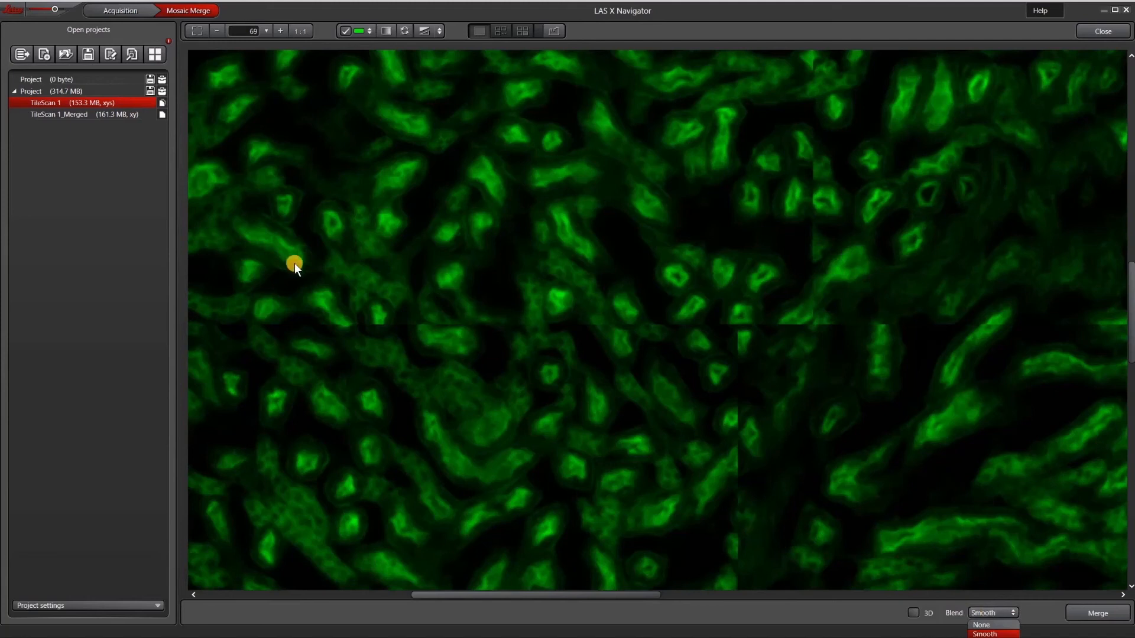
{"action": "left_click", "coordinate": [117, 12]}
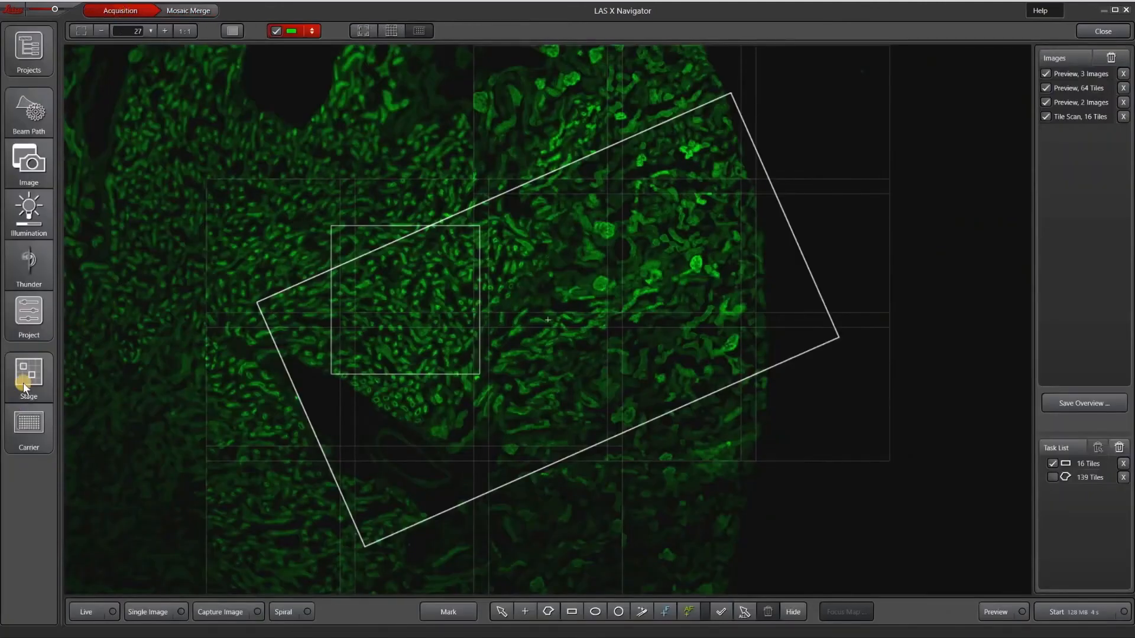
{"action": "left_click", "coordinate": [23, 381]}
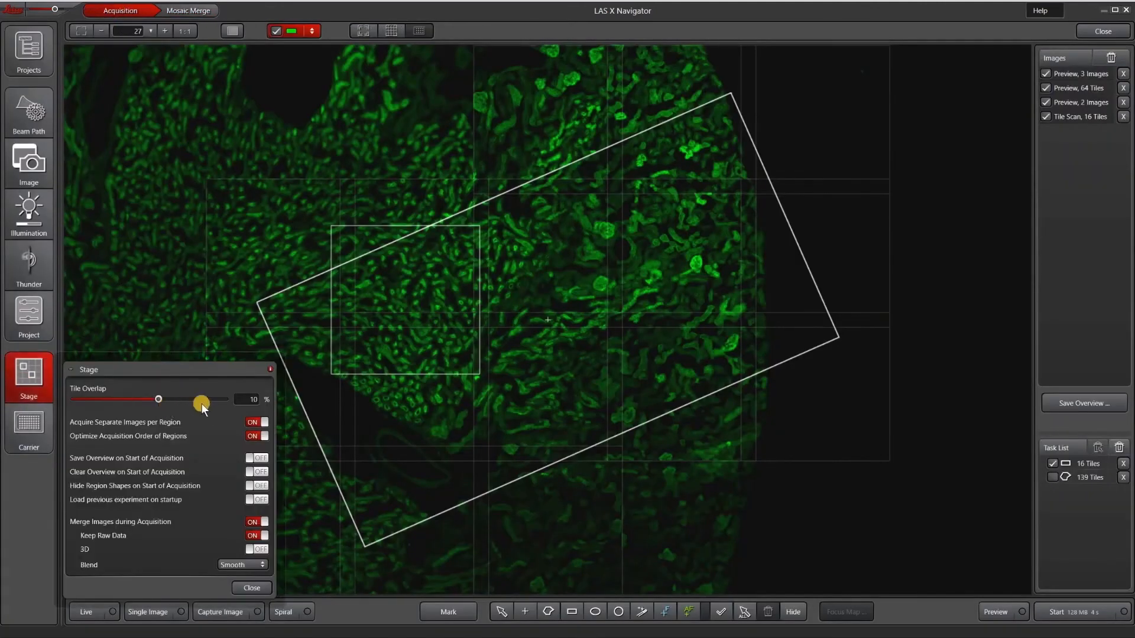